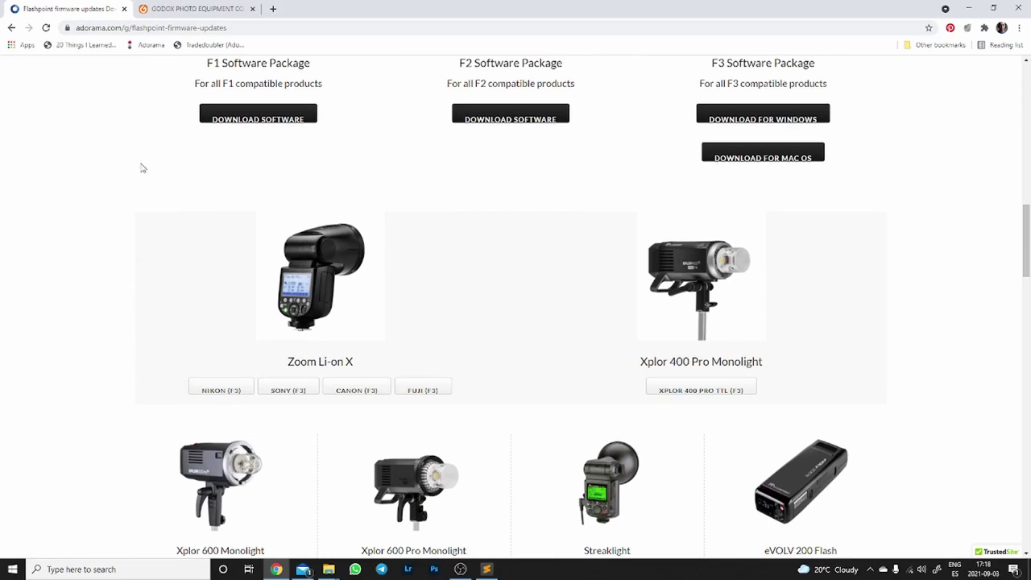
Step: Switch to File Explorer and open the Software folder inside Godox Firmware Updates
scroll(112, 236, "down", 1)
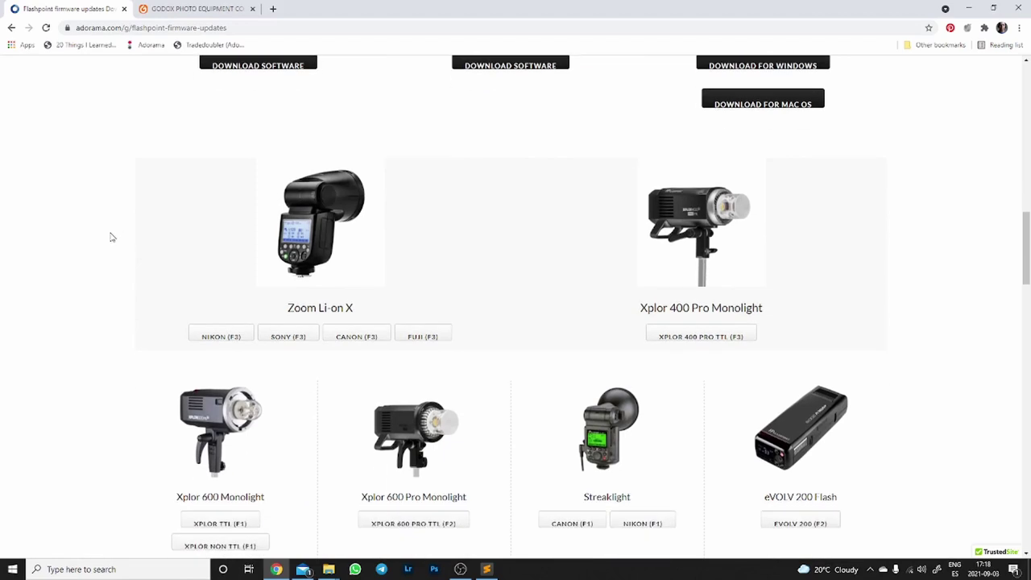
scroll(112, 236, "down", 6)
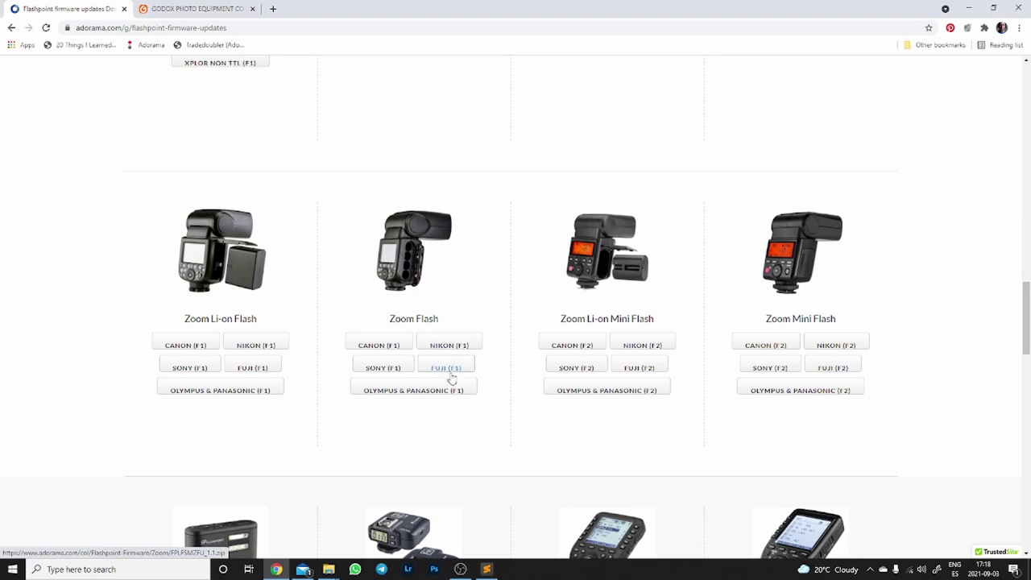
mouse_move(340, 571)
left_click(382, 523)
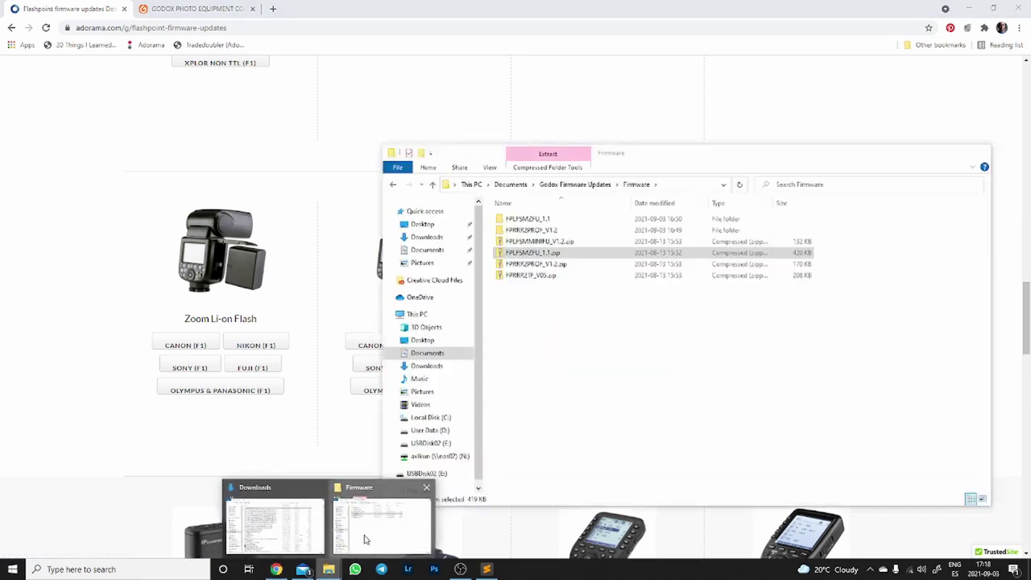
left_click(553, 188)
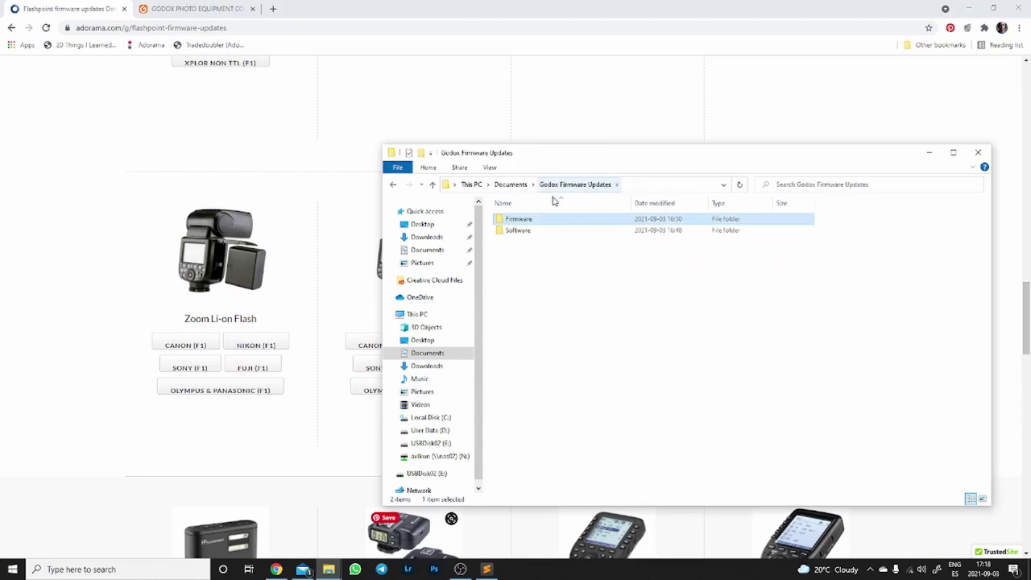
double_click(532, 230)
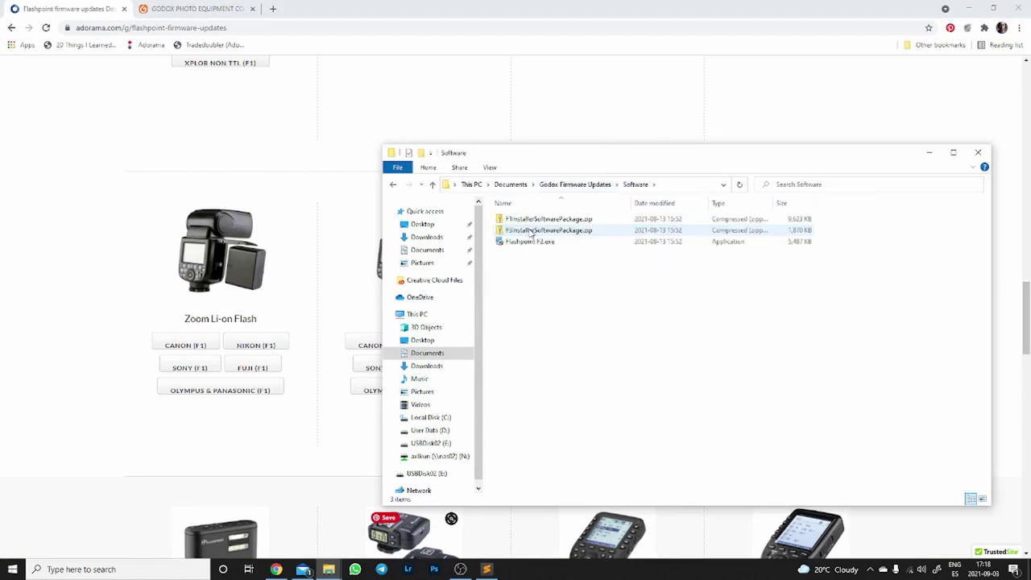
Step: Inspect the F1 Installer Software Package folder inside F1InstallerSoftwarePackage.zip and return to the Software folder
double_click(531, 220)
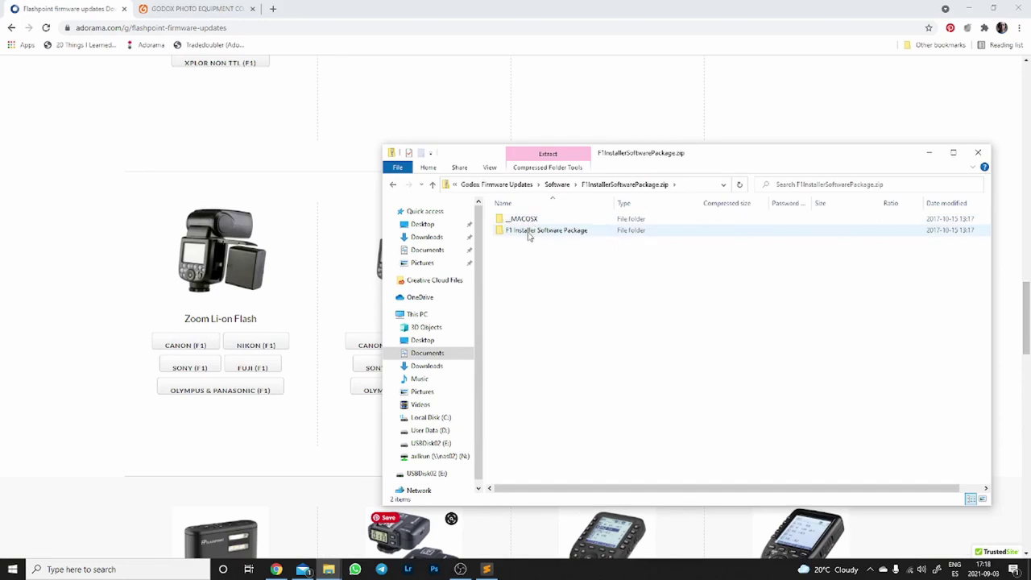
double_click(529, 232)
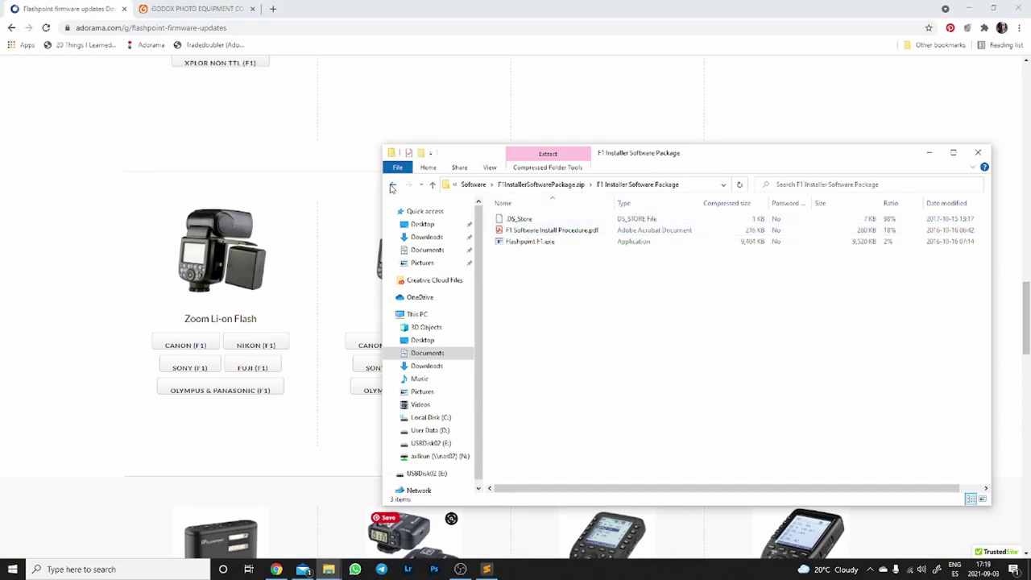
left_click(392, 184)
left_click(392, 184)
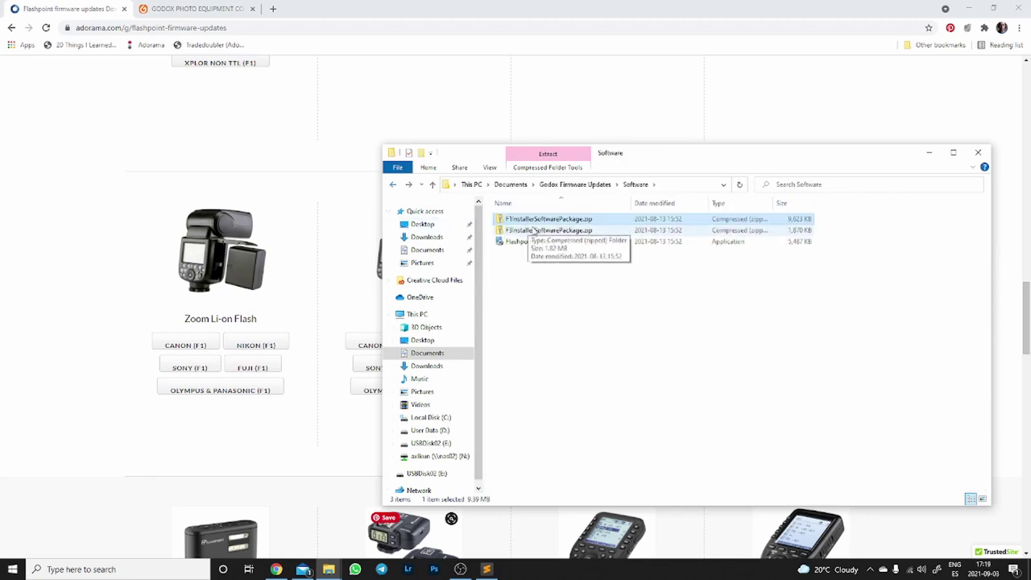
Step: Extract all of F1InstallerSoftwarePackage.zip to its default destination and open the extracted F1 Installer Software Package folder
right_click(533, 222)
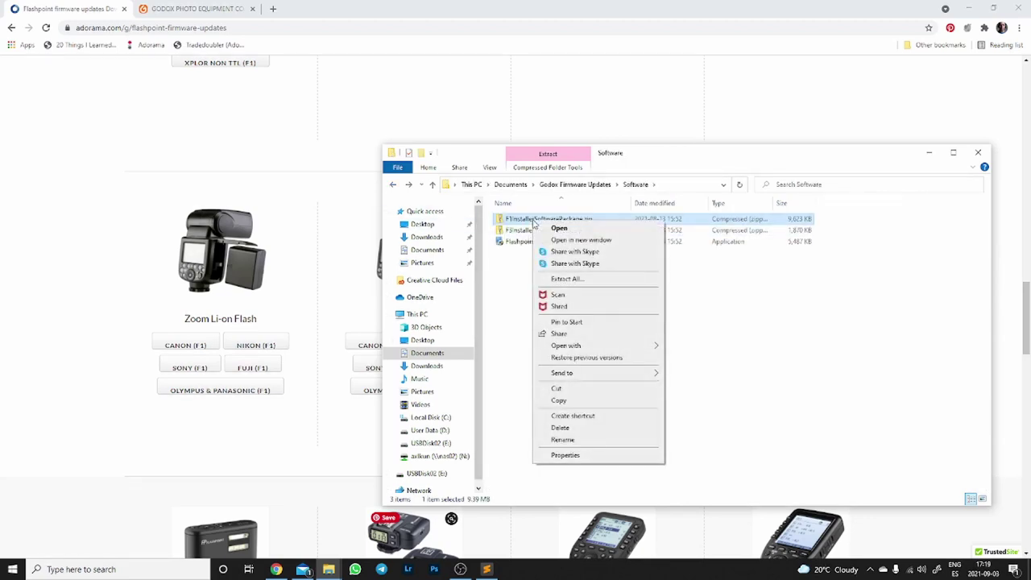
left_click(565, 279)
left_click(626, 389)
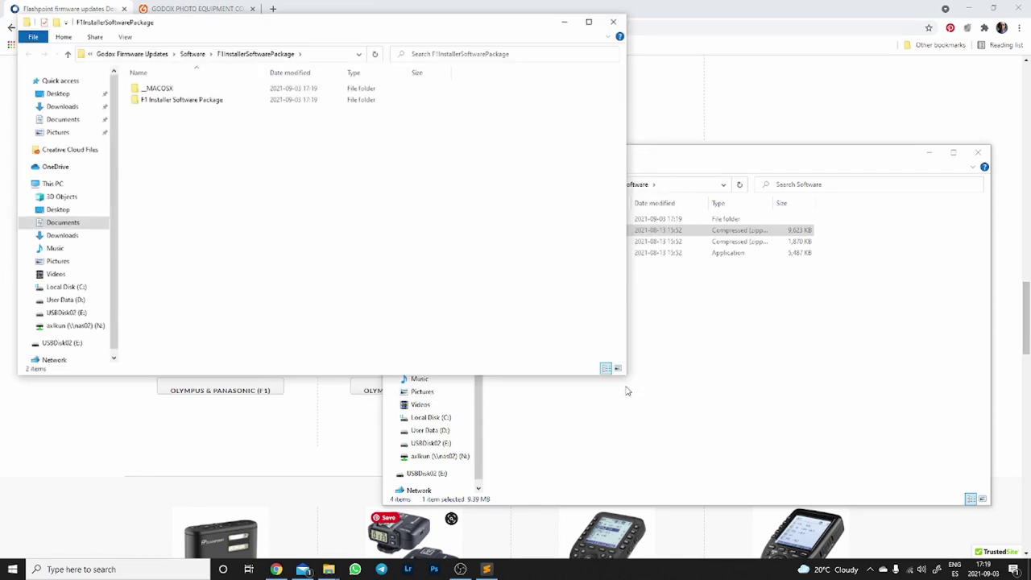
double_click(201, 101)
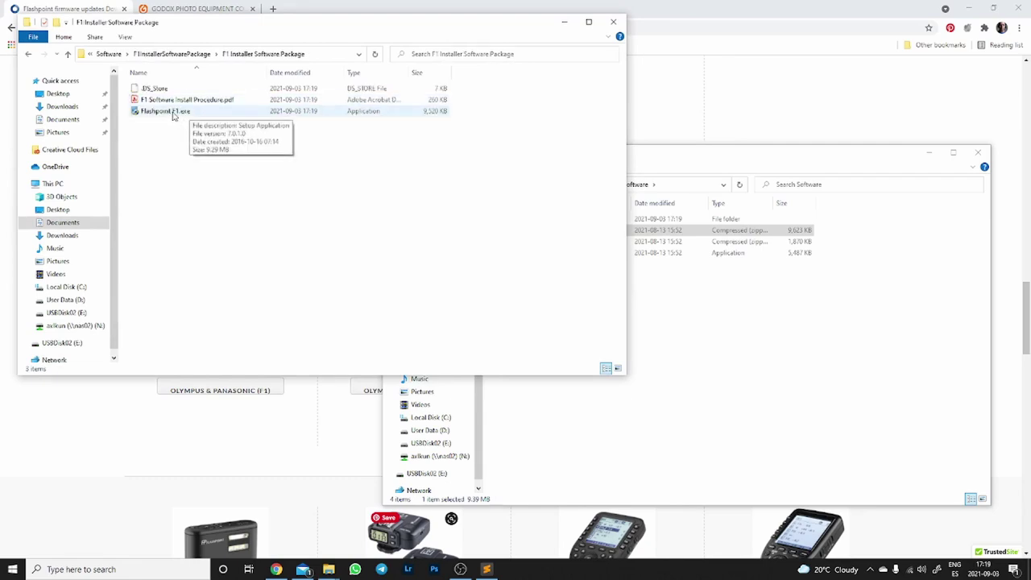
Step: Read through F1 Software Install Procedure.pdf to its last page and close the document
double_click(170, 100)
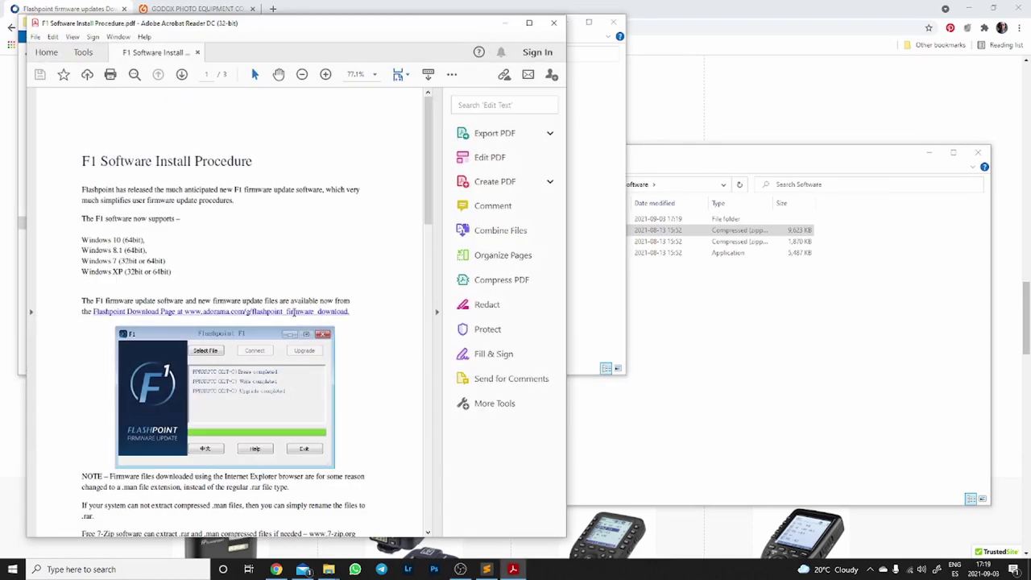
scroll(293, 312, "down", 5)
scroll(293, 312, "down", 10)
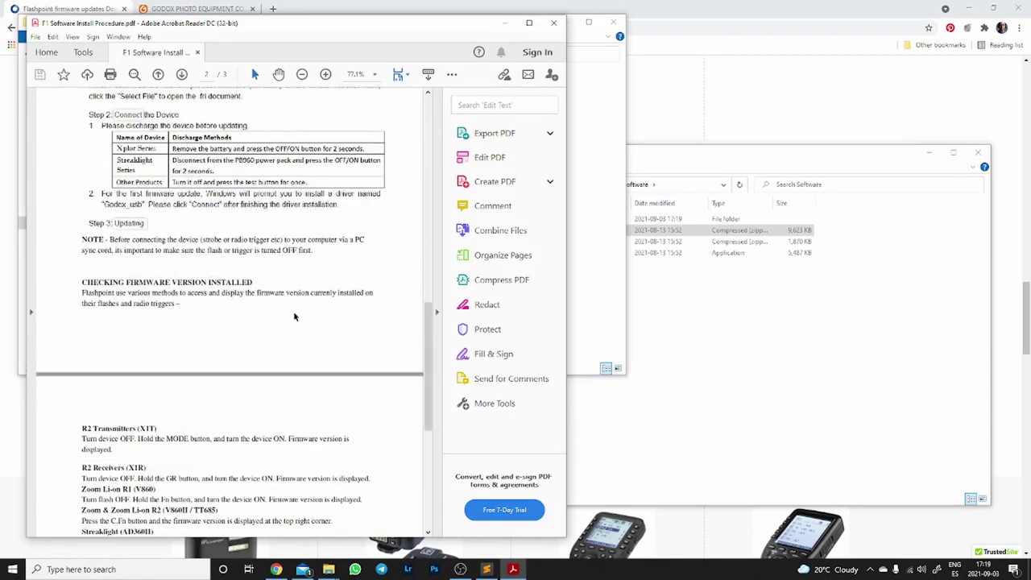
scroll(294, 316, "down", 4)
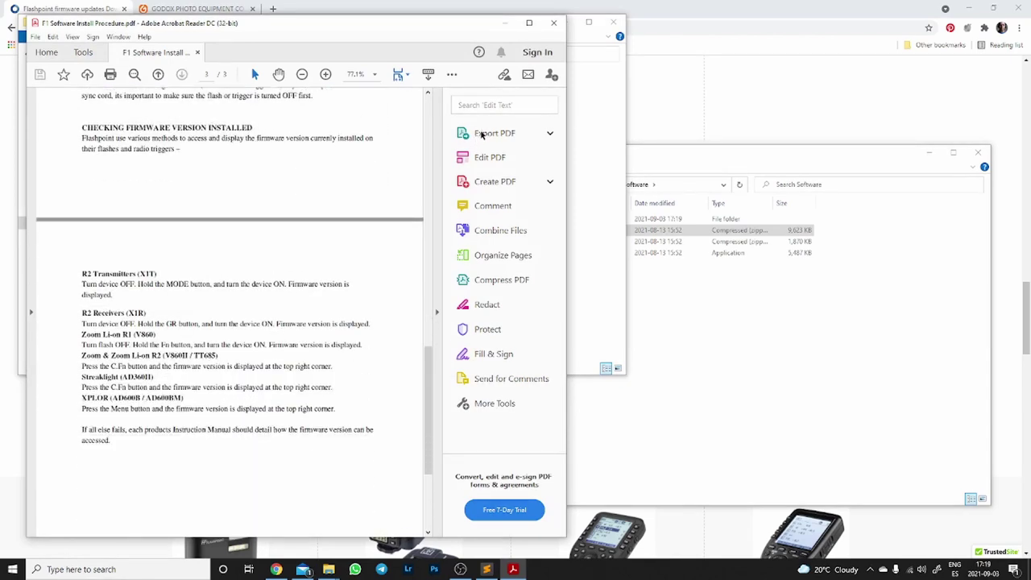
left_click(554, 23)
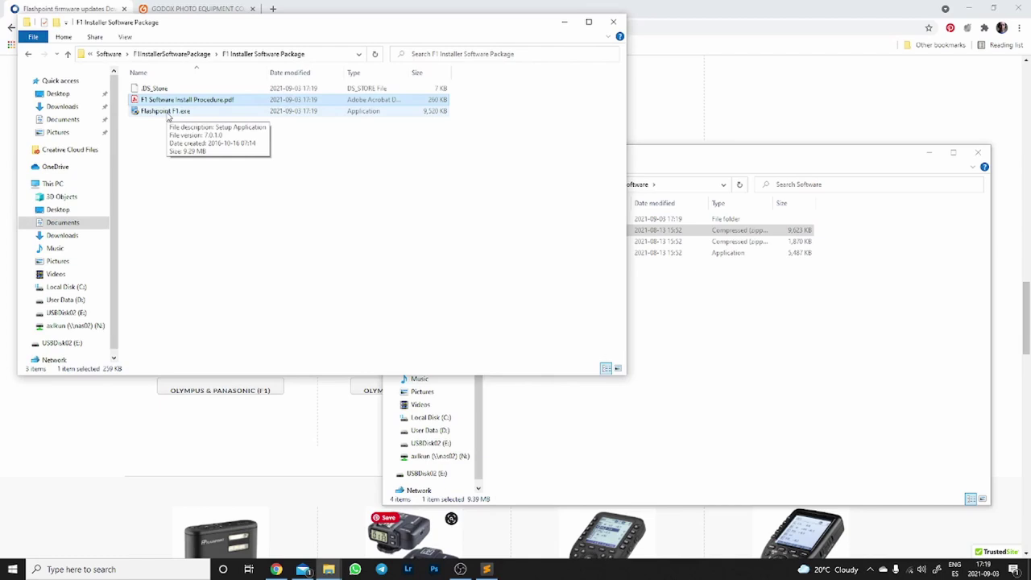
Step: Run the Flashpoint F1.exe installer as administrator and approve the elevation request
left_click(157, 218)
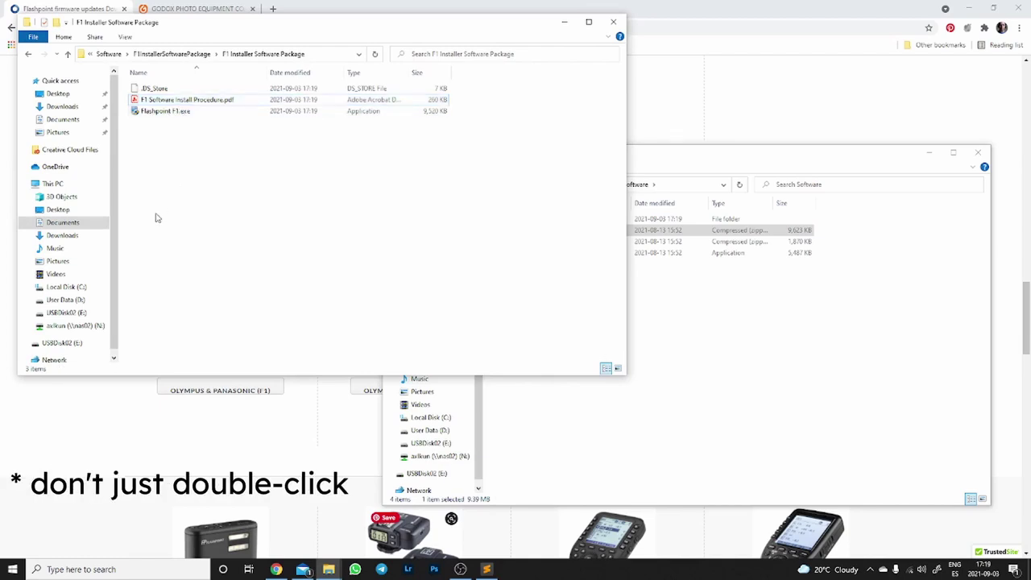
right_click(184, 114)
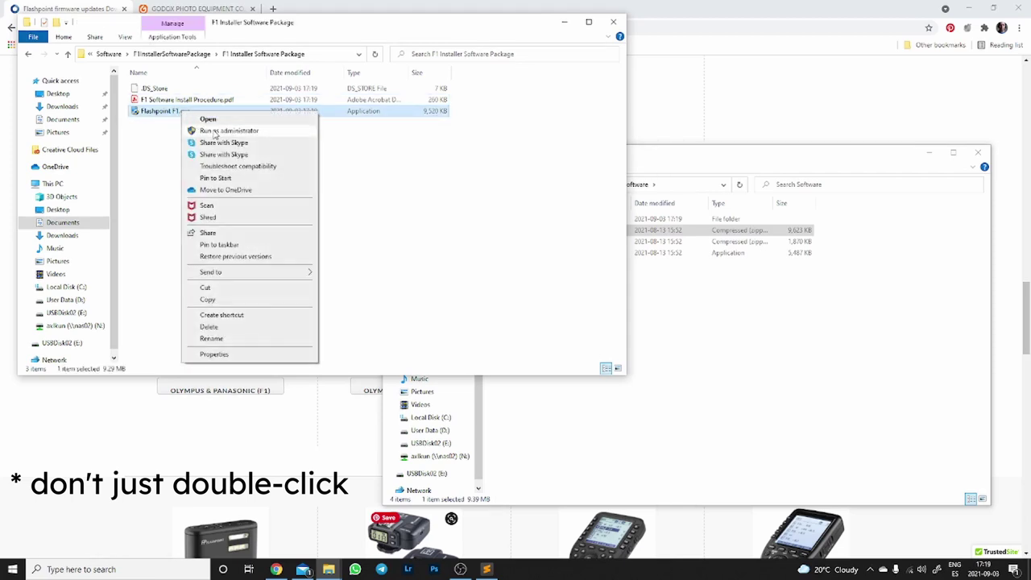
left_click(217, 131)
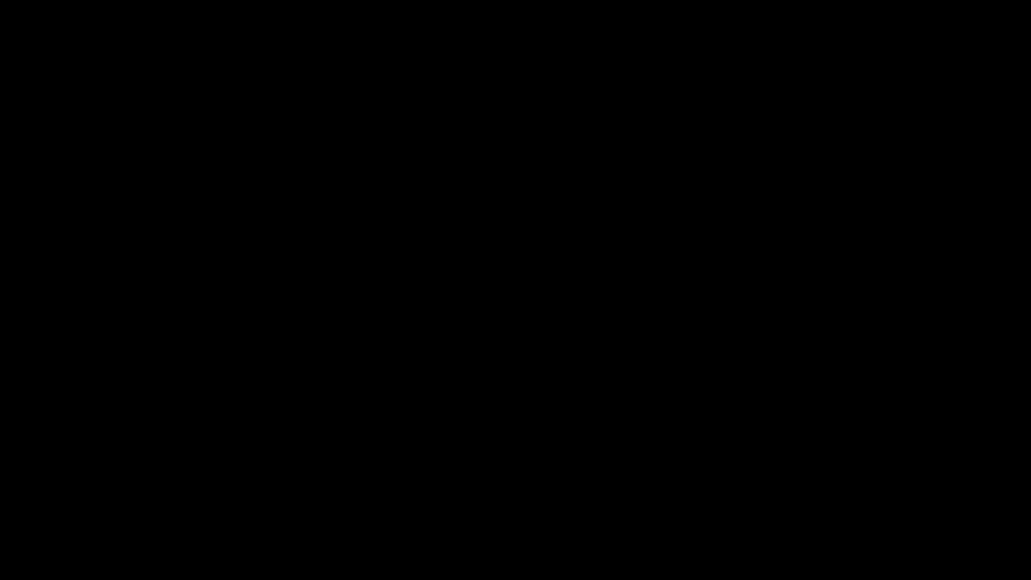
left_click(441, 365)
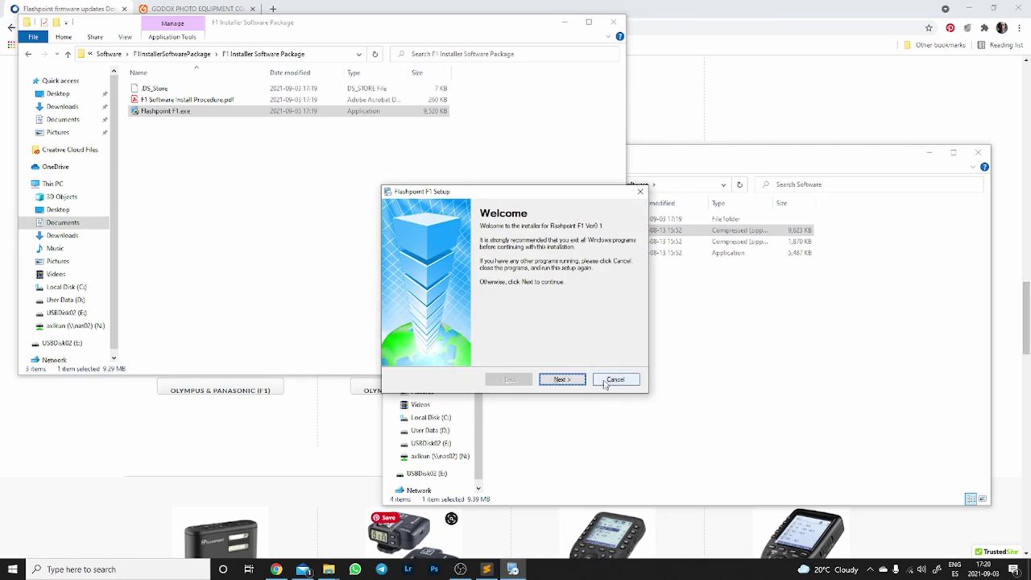
Step: Accept the license agreement, install Flashpoint F1 with the default user information, installation folder and current-user shortcuts, and finish the setup
left_click(567, 383)
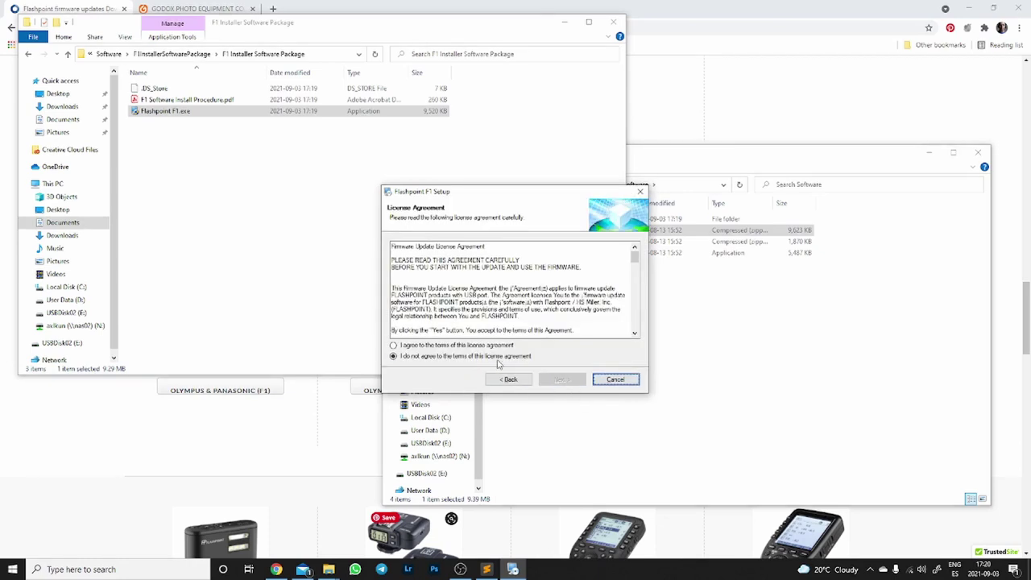
left_click(494, 347)
left_click(551, 381)
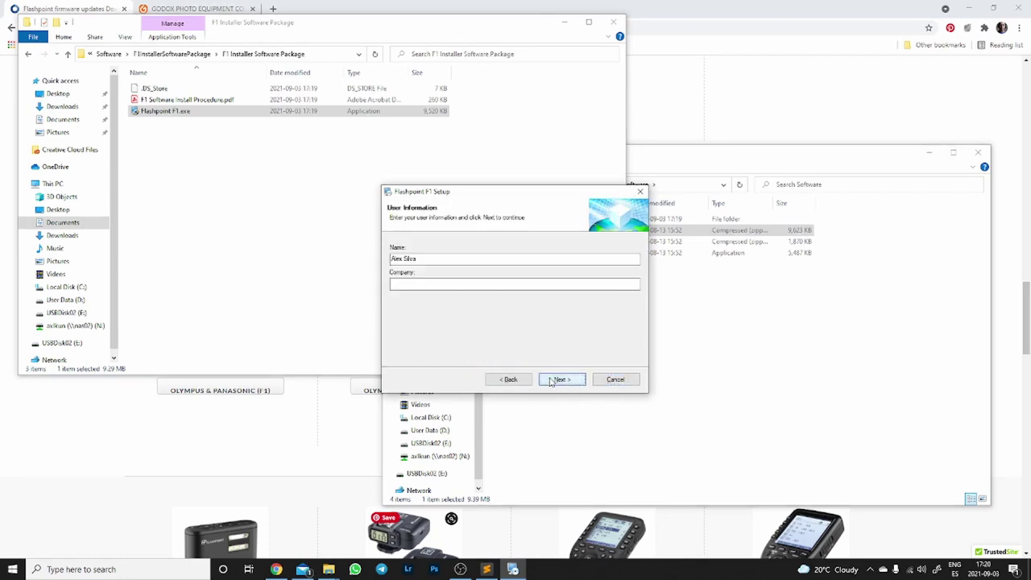
left_click(550, 382)
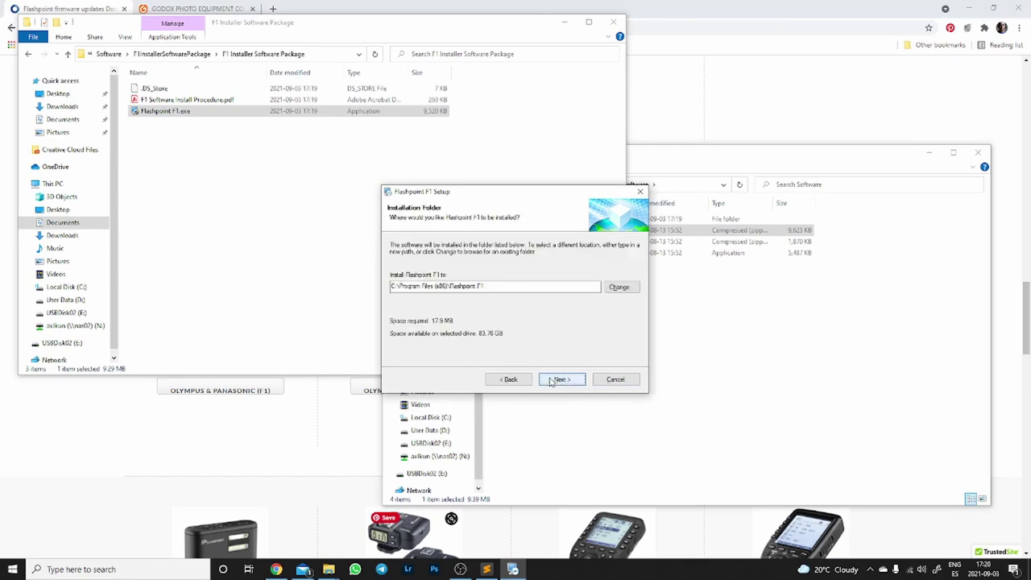
left_click(551, 381)
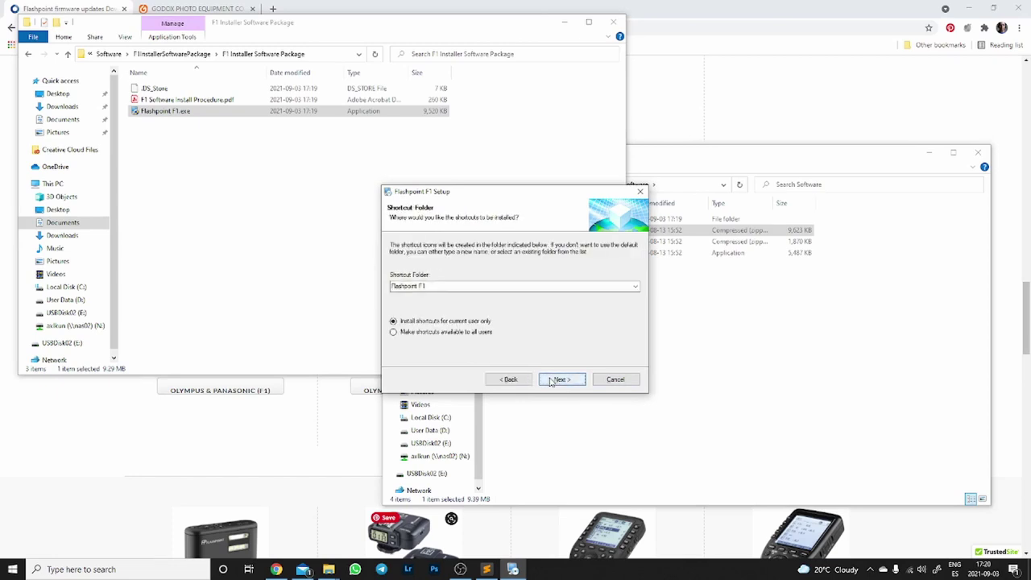
left_click(551, 382)
left_click(551, 382)
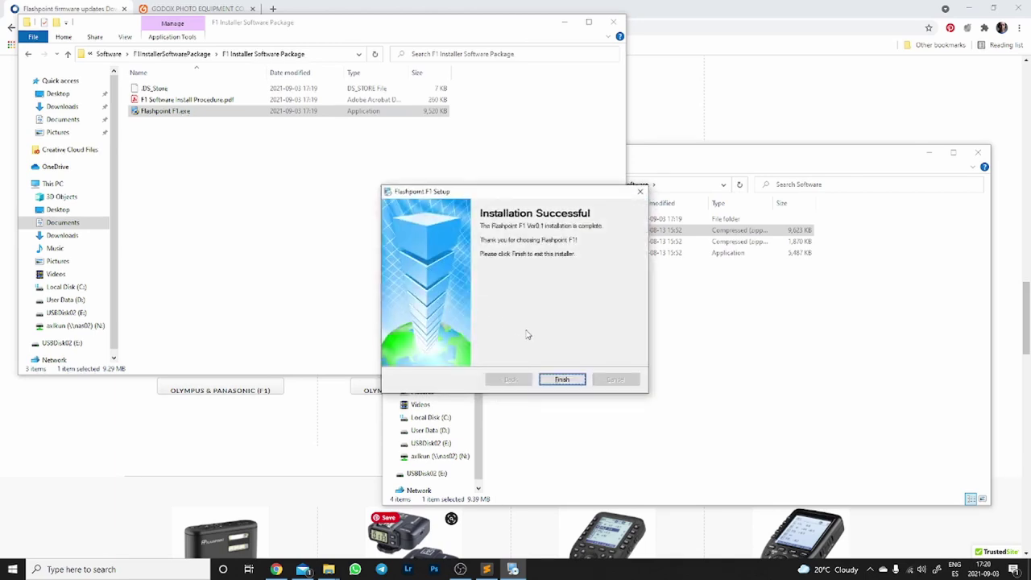
left_click(562, 380)
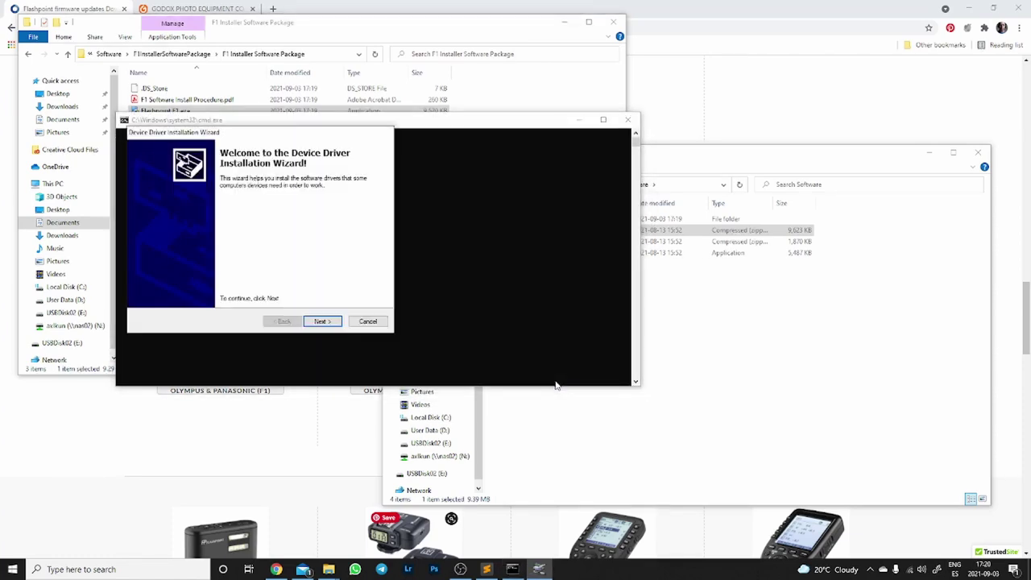
Step: Install the Godox Corporation device drivers, keeping the publisher trusted, and finish the driver wizard
left_click(321, 321)
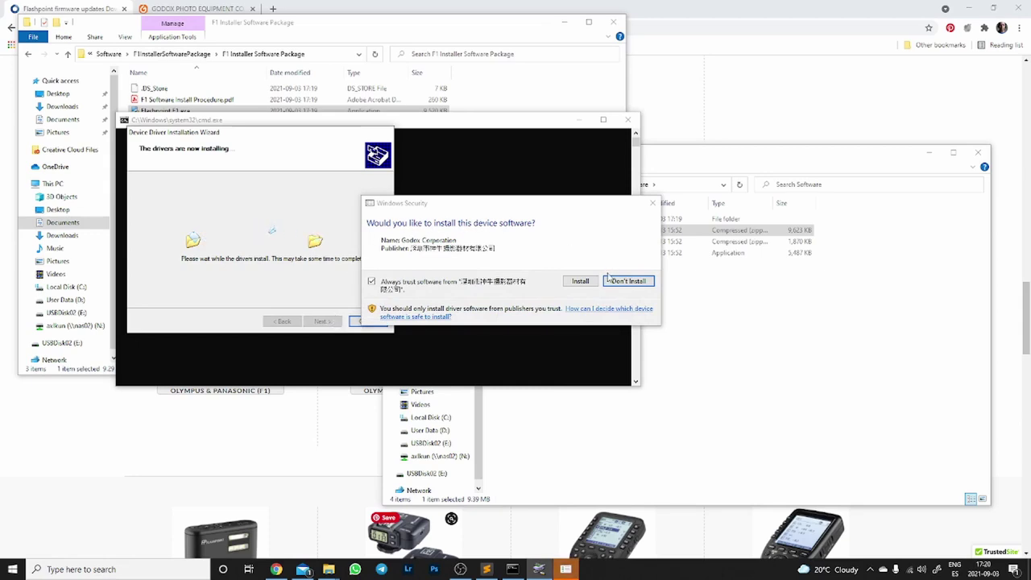
left_click(580, 281)
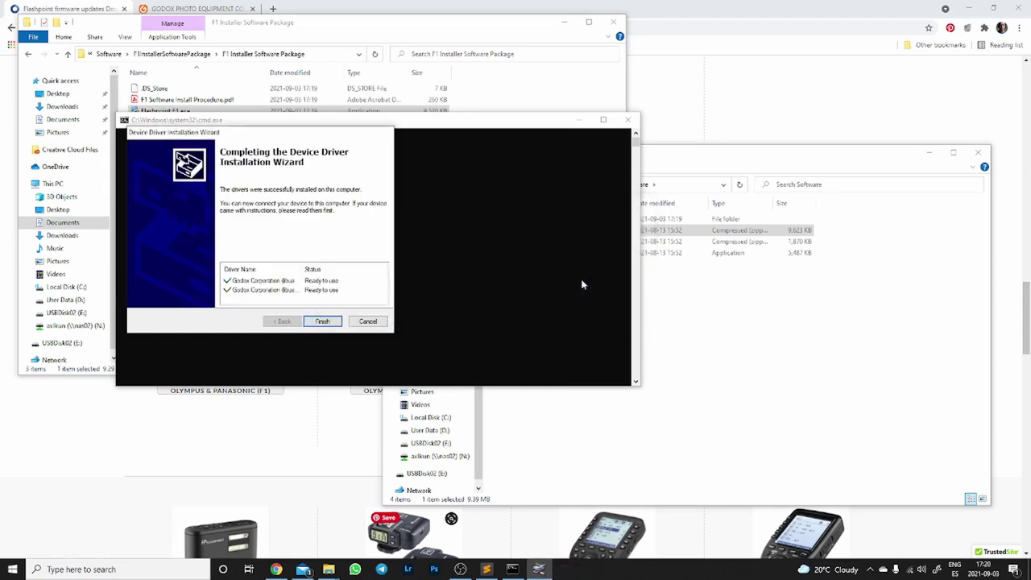
left_click(322, 321)
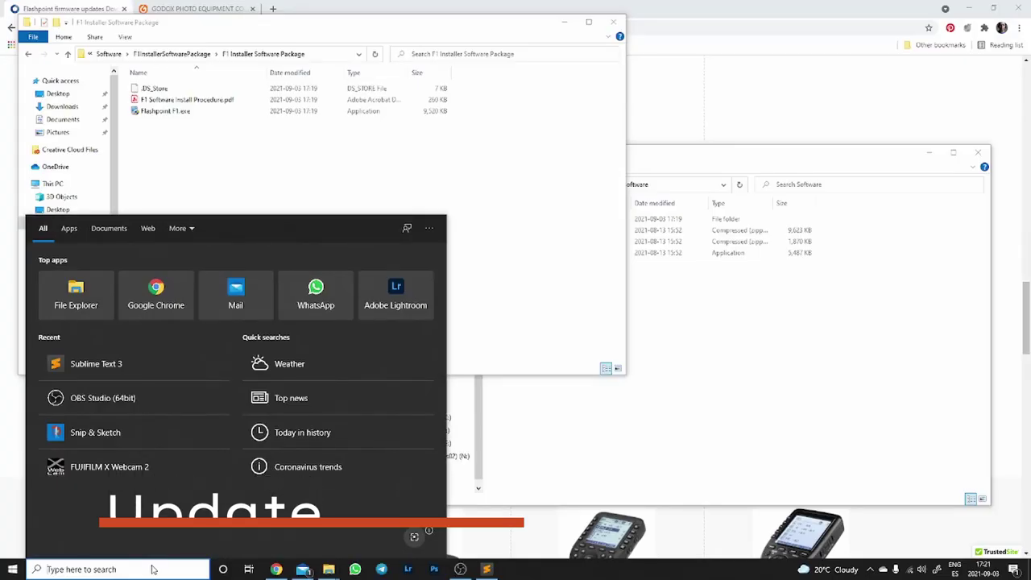
Step: Search Windows for "flash", launch Flashpoint F1 as administrator with elevation approved, and bring its window into focus
type("flash")
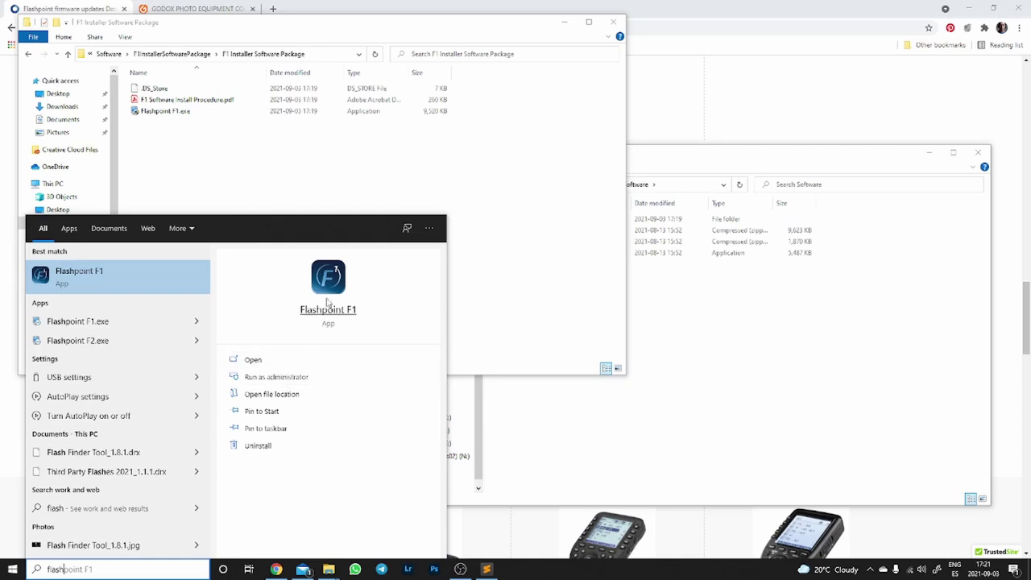
left_click(293, 378)
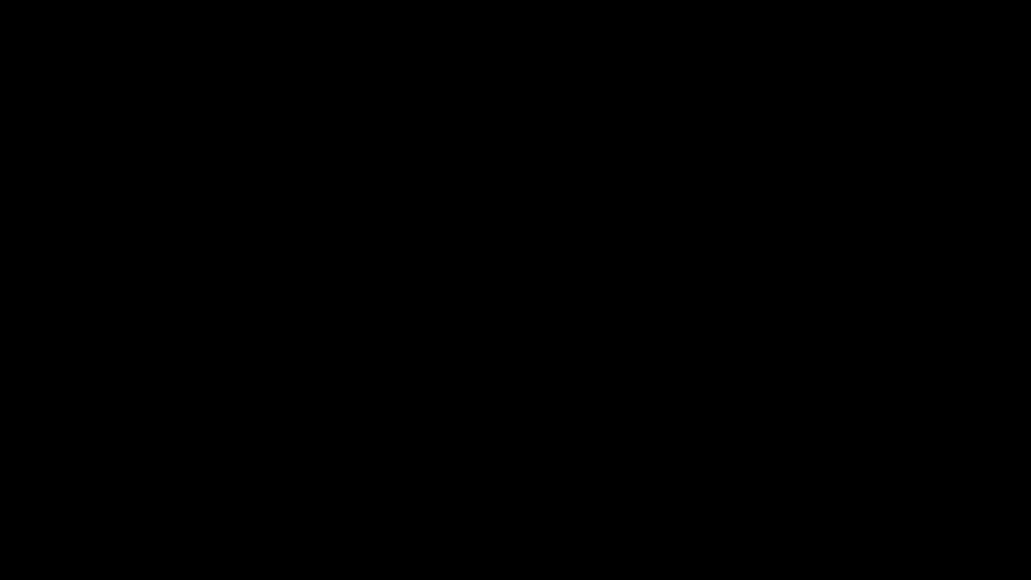
left_click(429, 367)
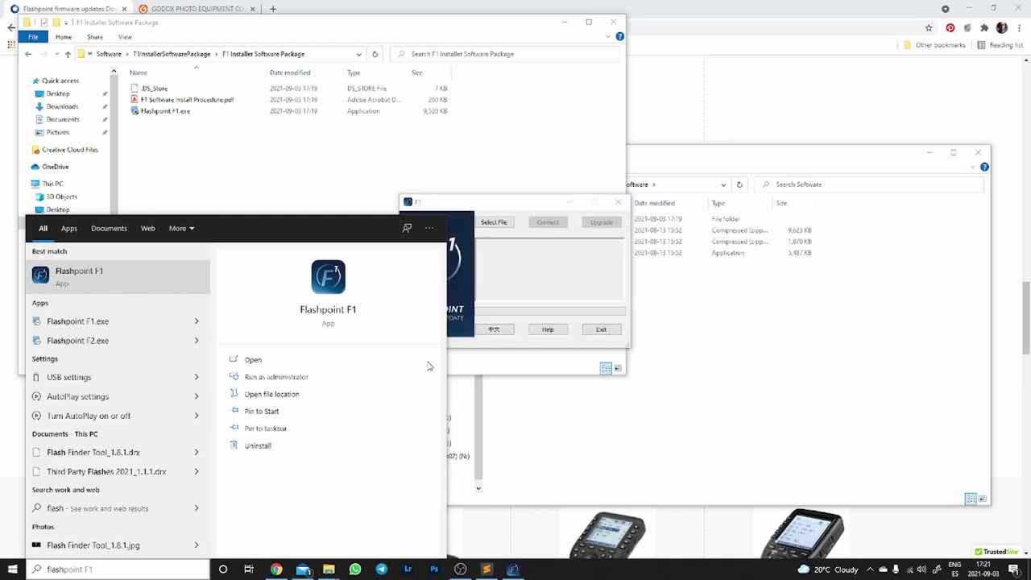
left_click(533, 203)
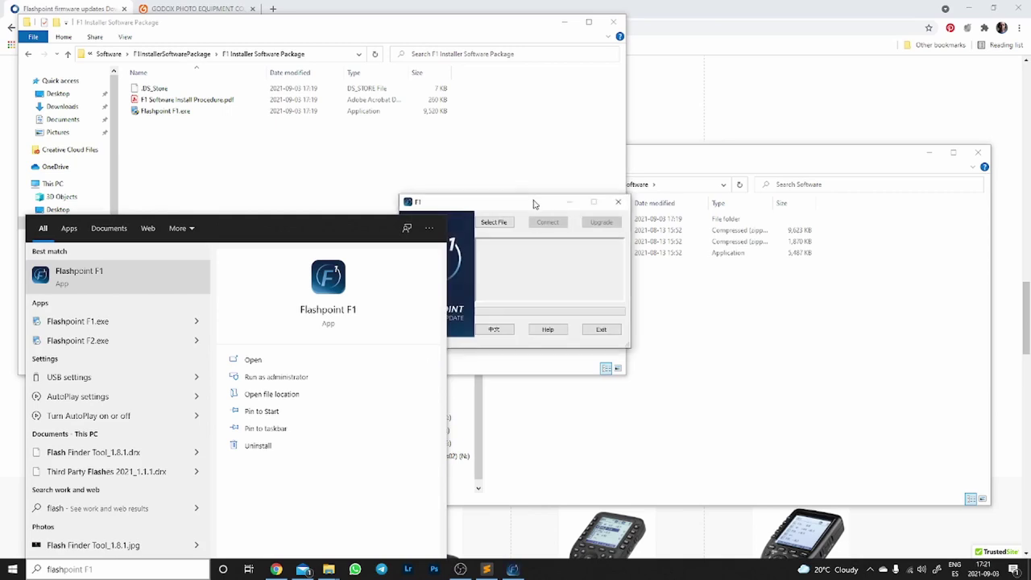